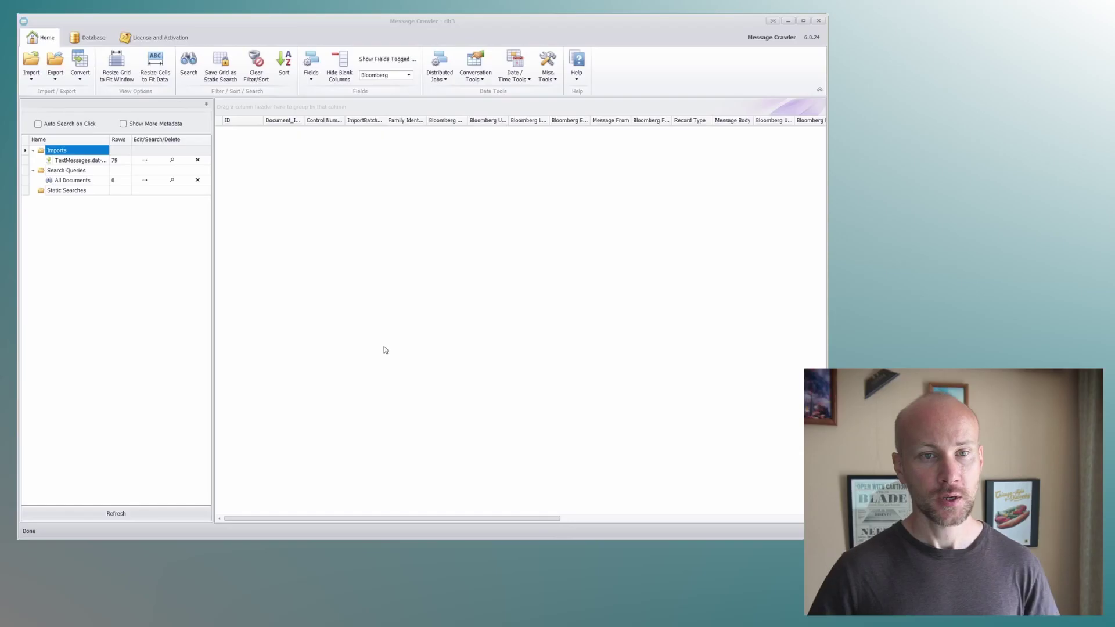
Choose Bloomberg (Instant Messages) as the import source and open its XML file picker for Bloomberg Demo.
left_click(32, 69)
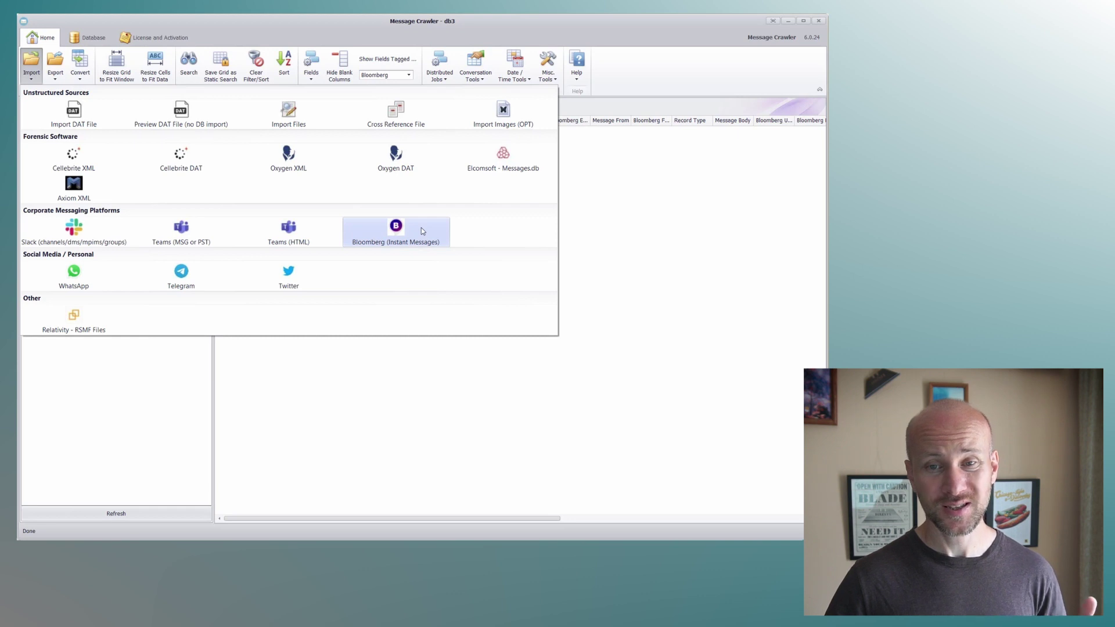
left_click(420, 227)
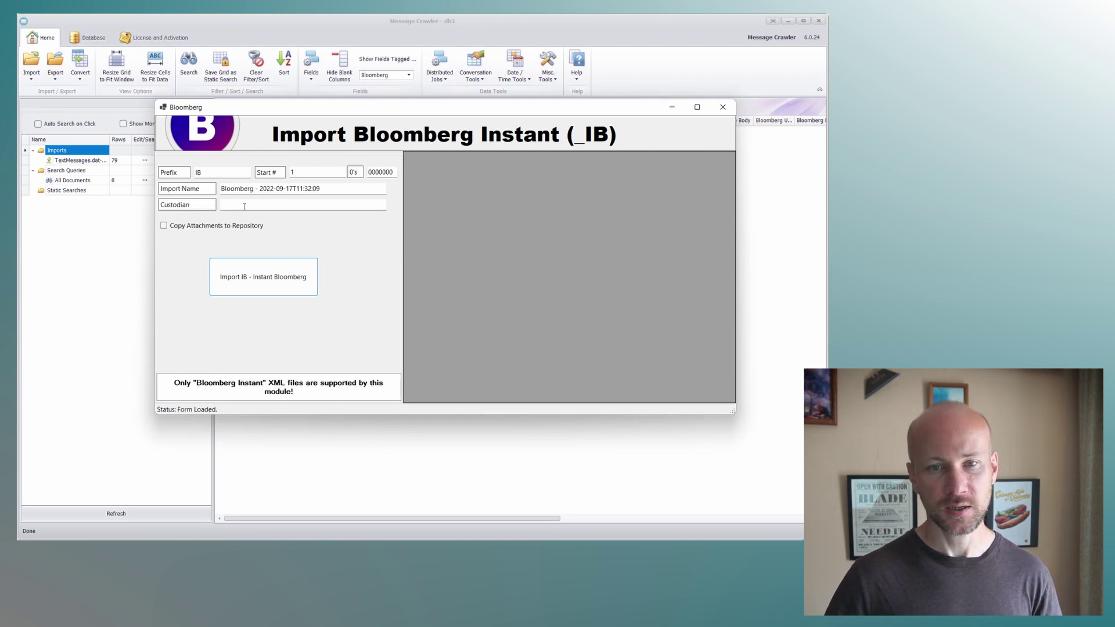
left_click(268, 286)
left_click_drag(313, 118, 265, 59)
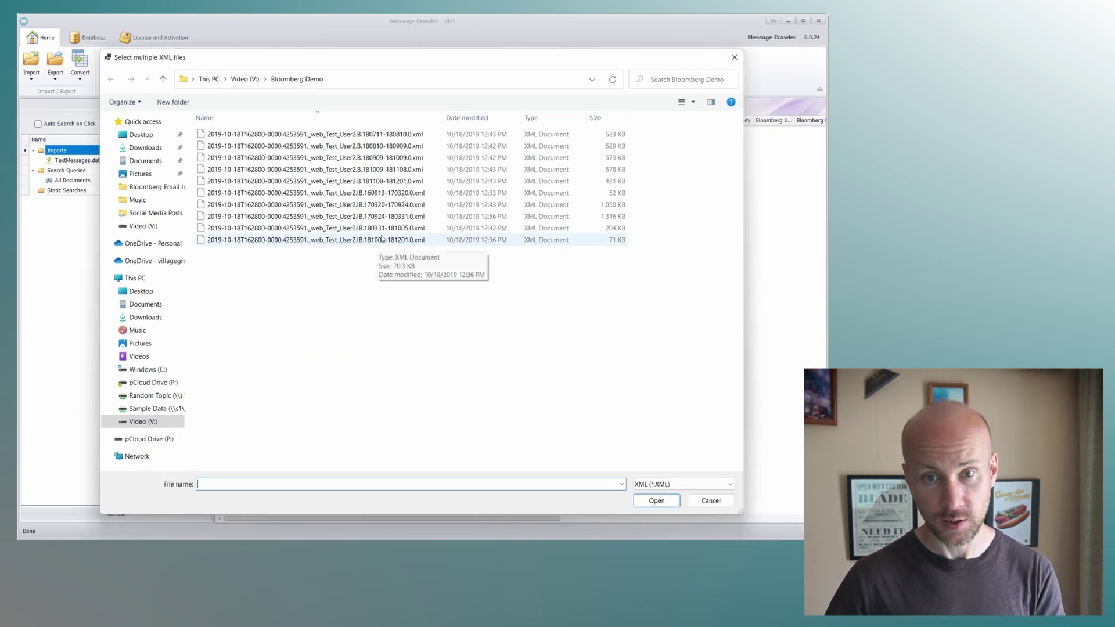
left_click(396, 172)
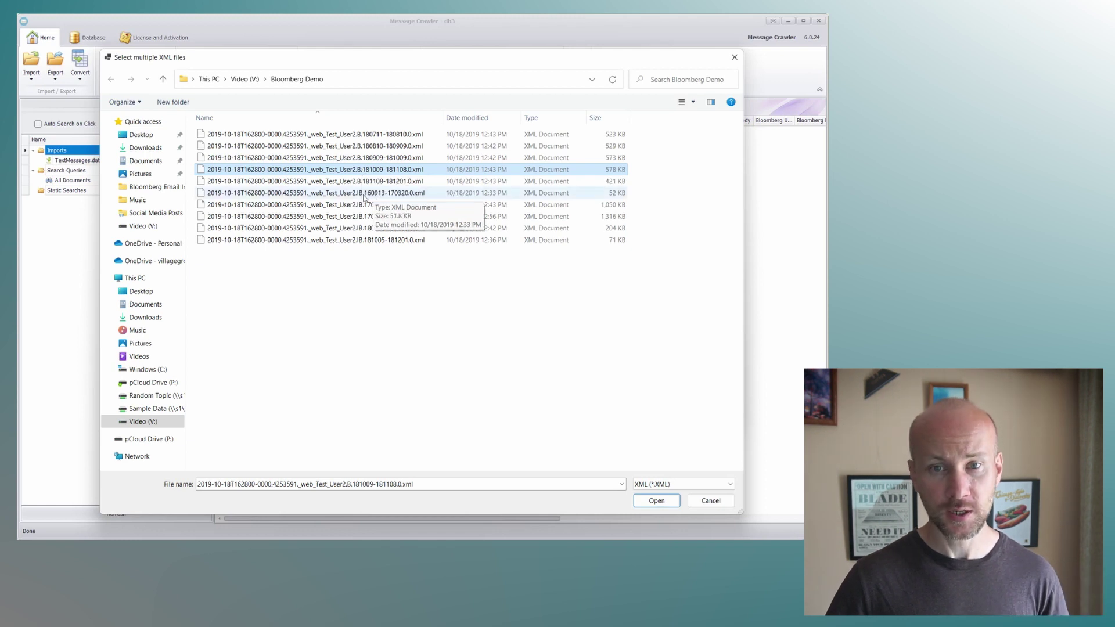
left_click(378, 135)
left_click(382, 182, "shift")
left_click(380, 193)
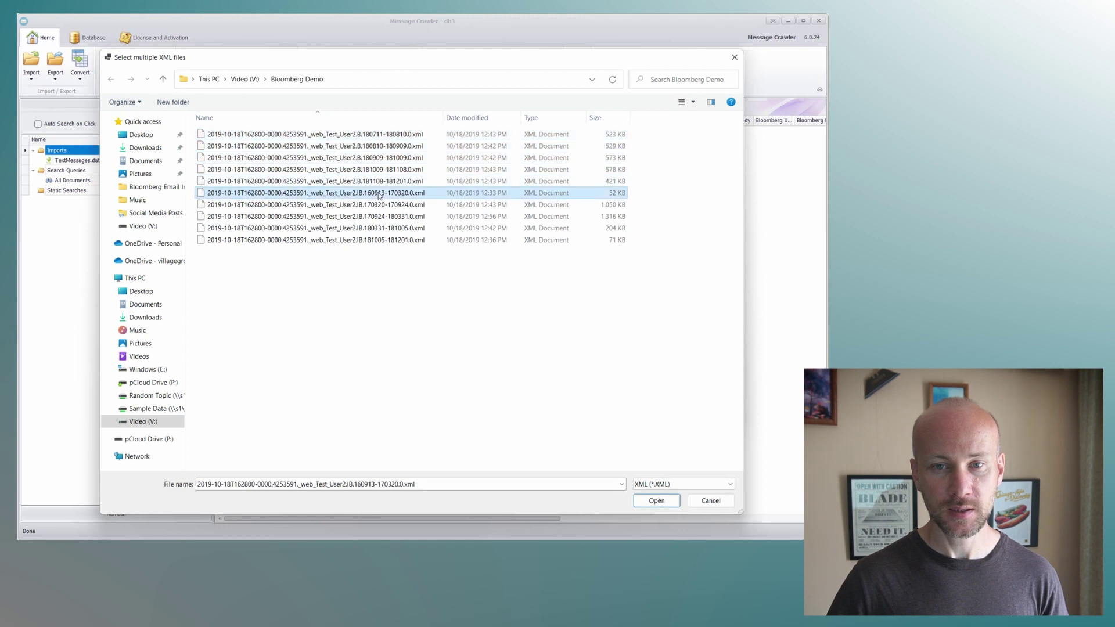
left_click(394, 241, "shift")
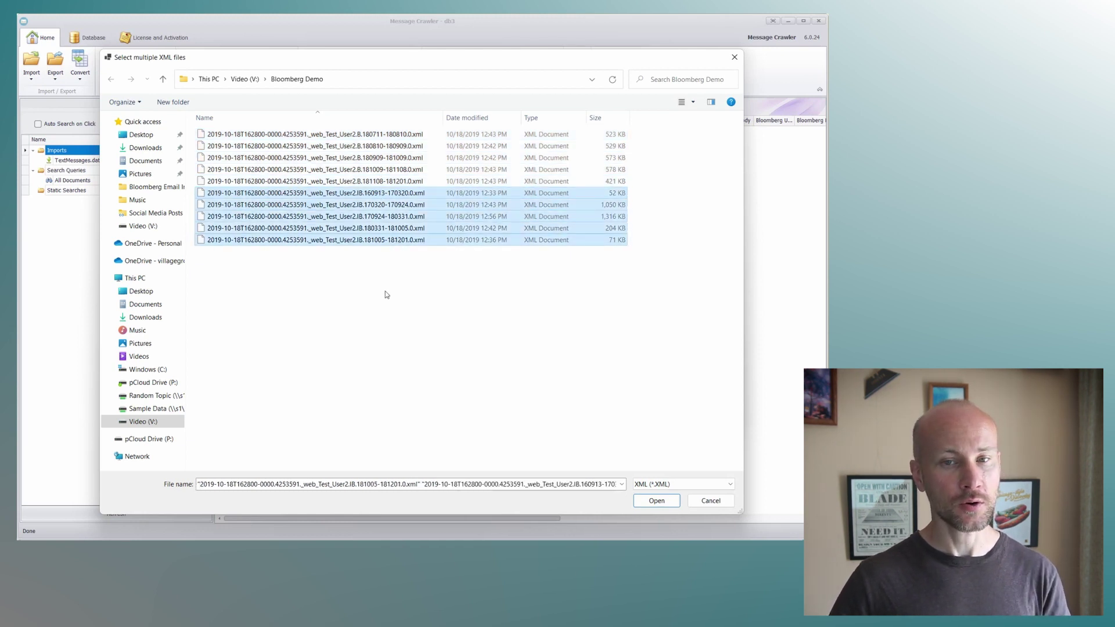
left_click(378, 170)
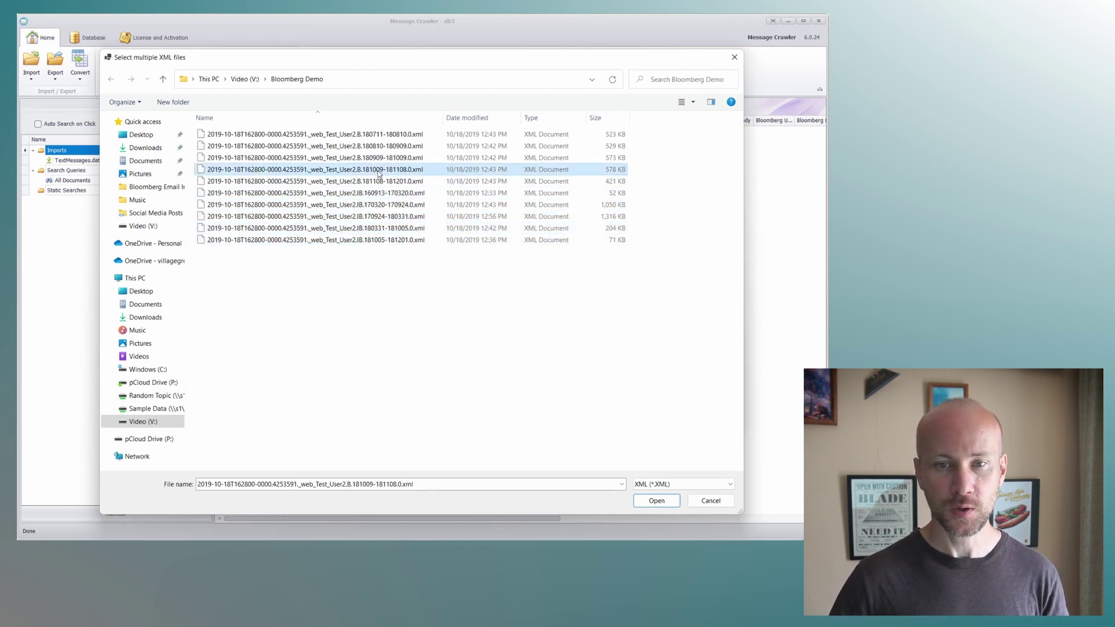
left_click(372, 204, "shift")
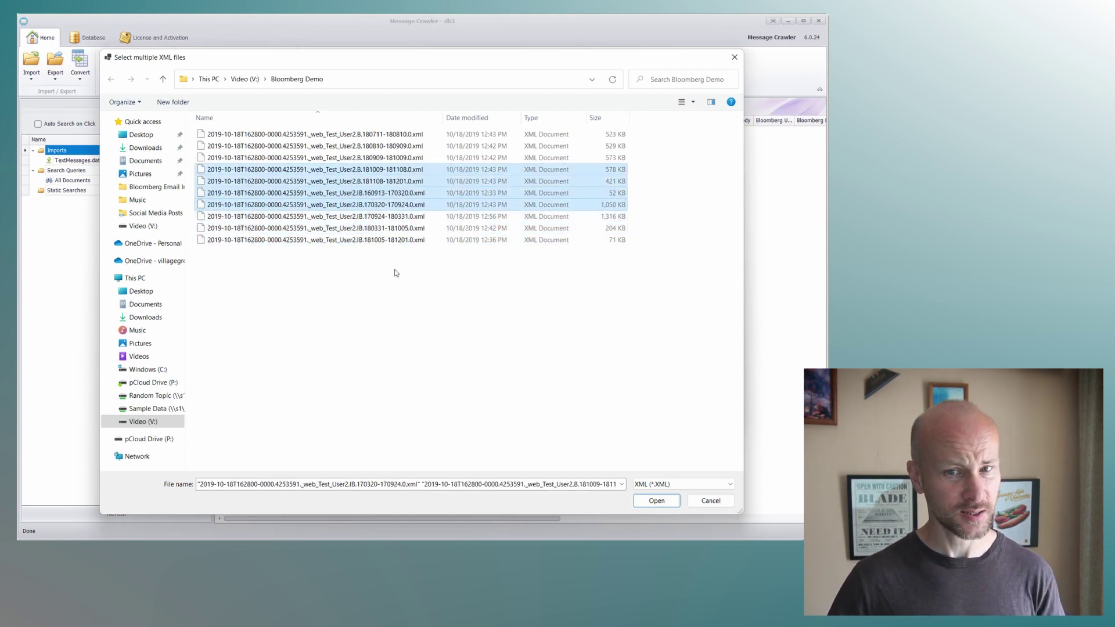
left_click(647, 503)
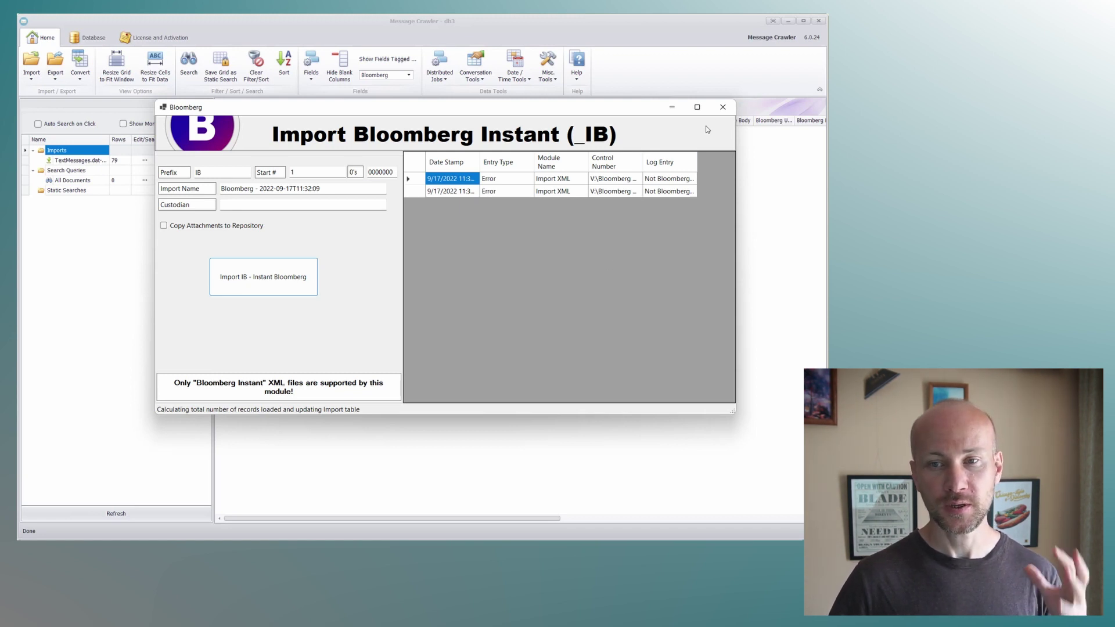
Close the Import Bloomberg Instant window, leaving the 1733-row import under Imports.
left_click(719, 111)
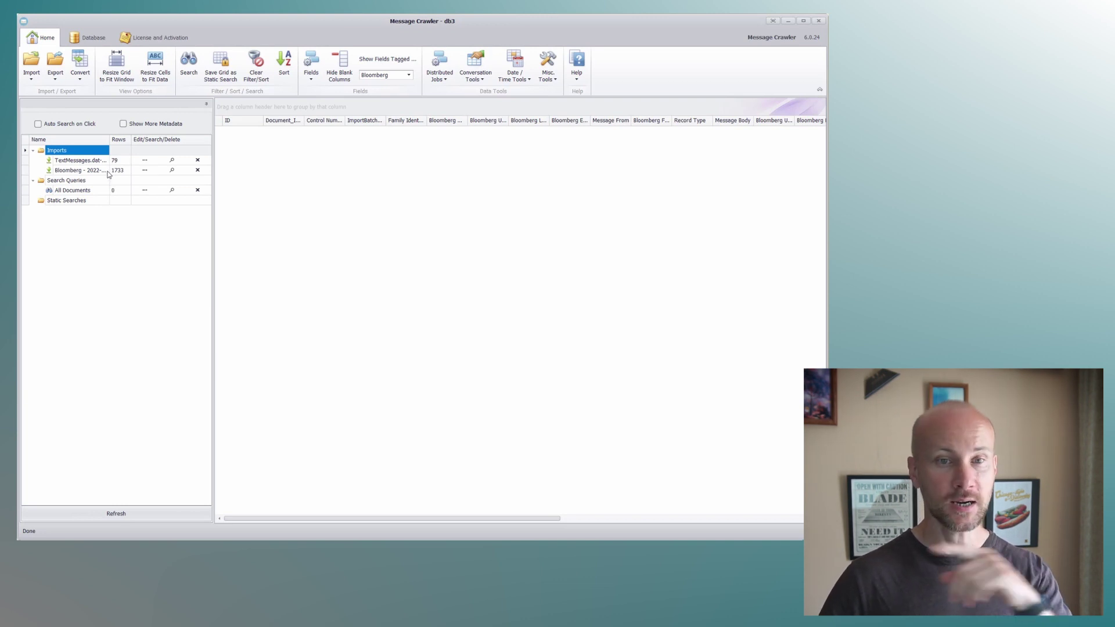
left_click(81, 75)
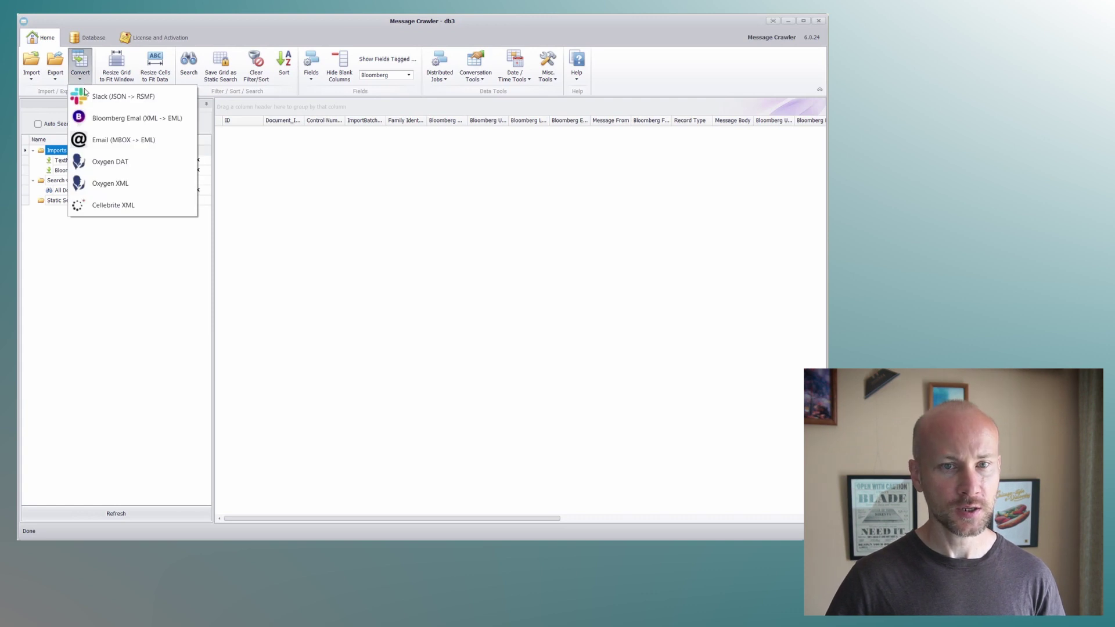
Point the Bloomberg Email (XML -> EML) converter at V:\Bloomberg Demo and run the conversion.
left_click(106, 118)
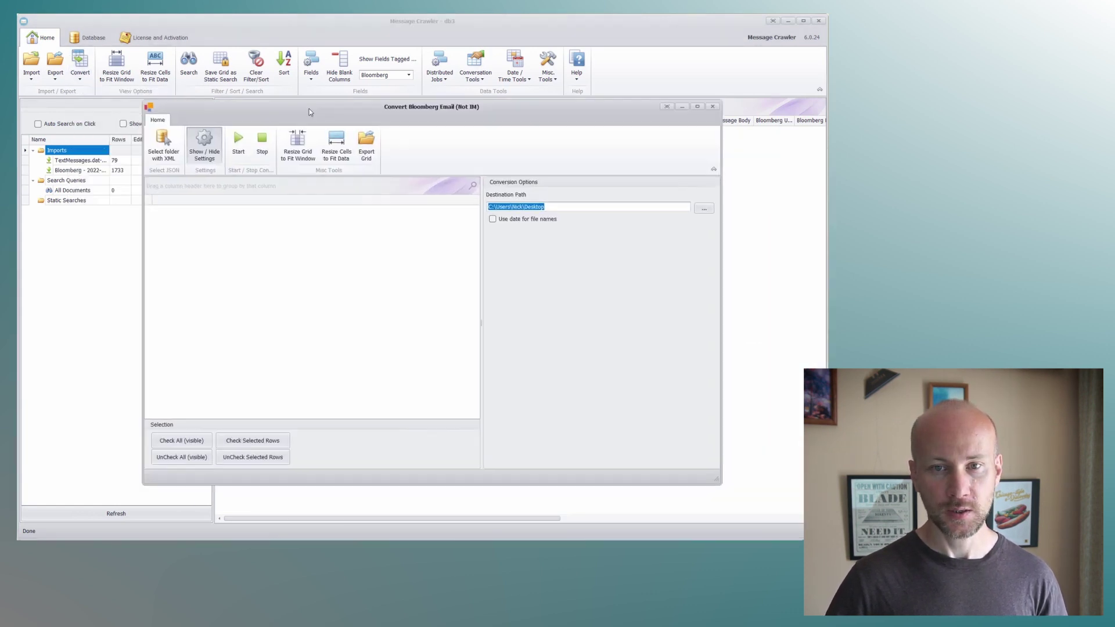
left_click(164, 145)
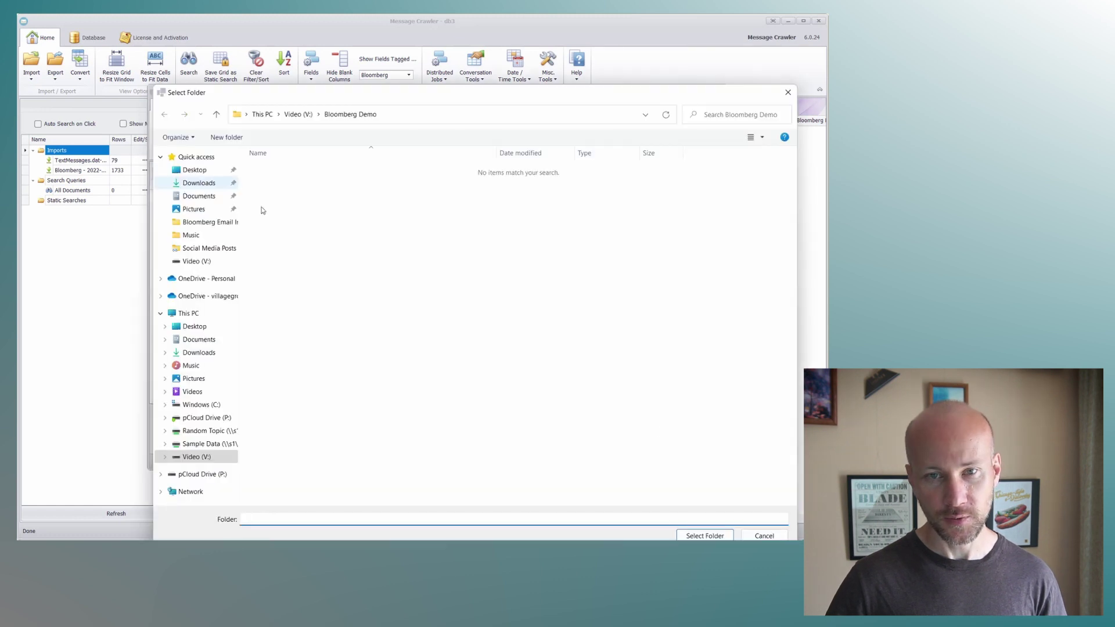
left_click(705, 536)
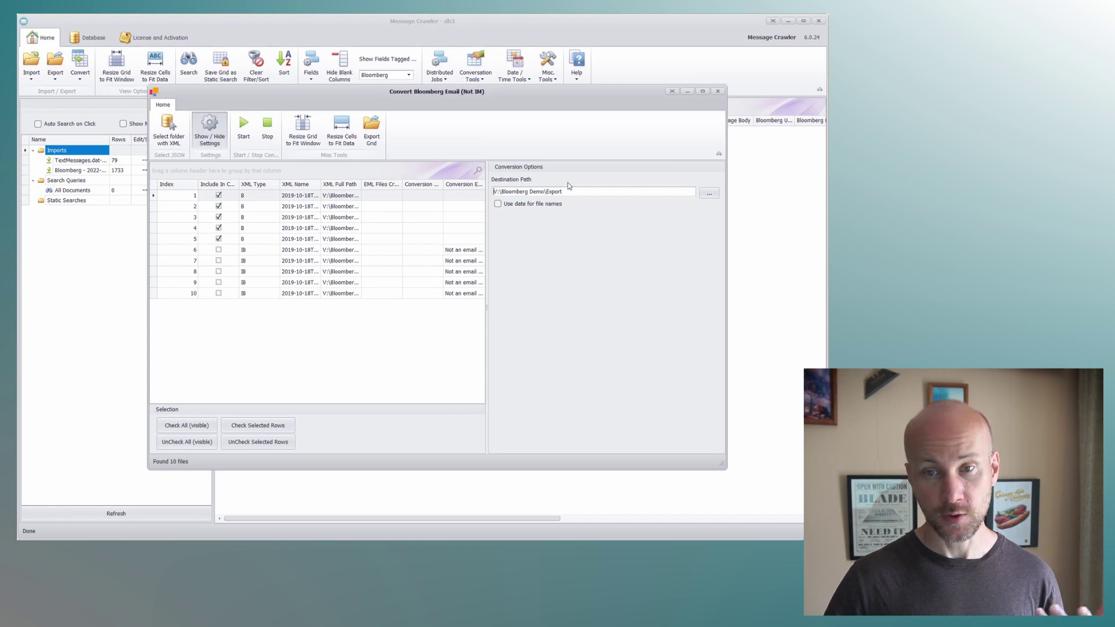
left_click(247, 135)
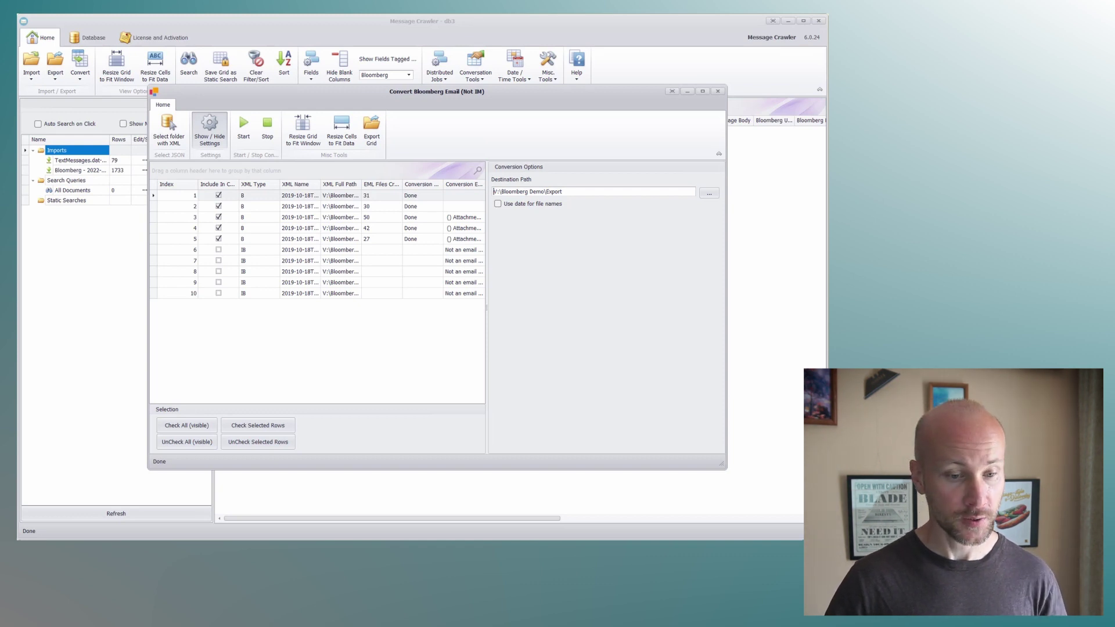
Switch to File Explorer to view the Bloomberg Demo folder and its new Export folder.
key("alt+Tab")
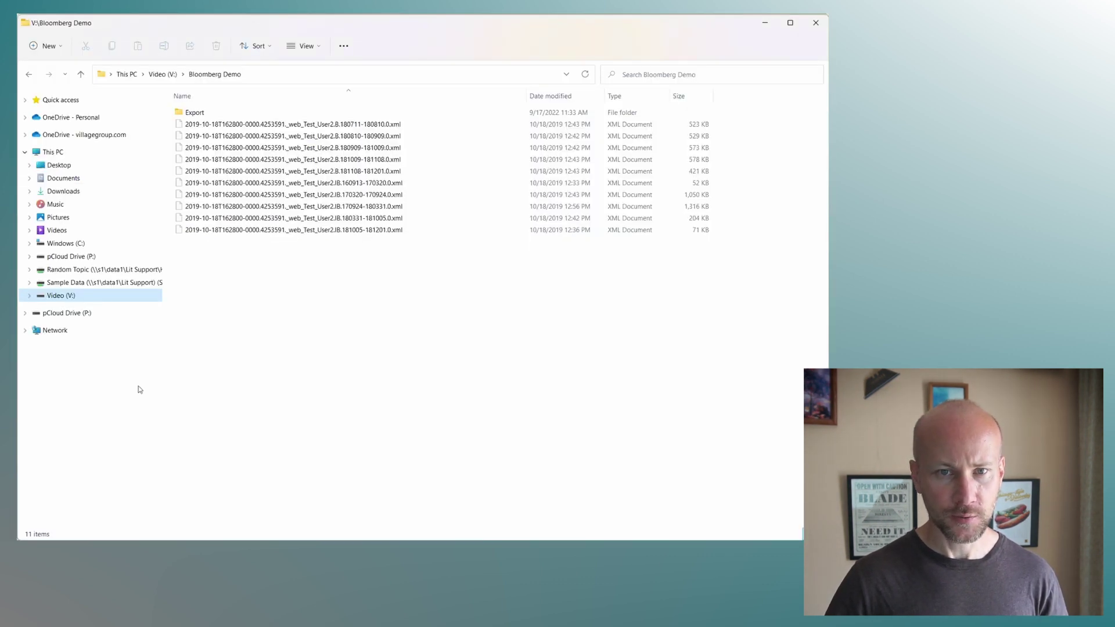
Open the Export folder and inspect the converted EML file names without renaming them.
double_click(200, 114)
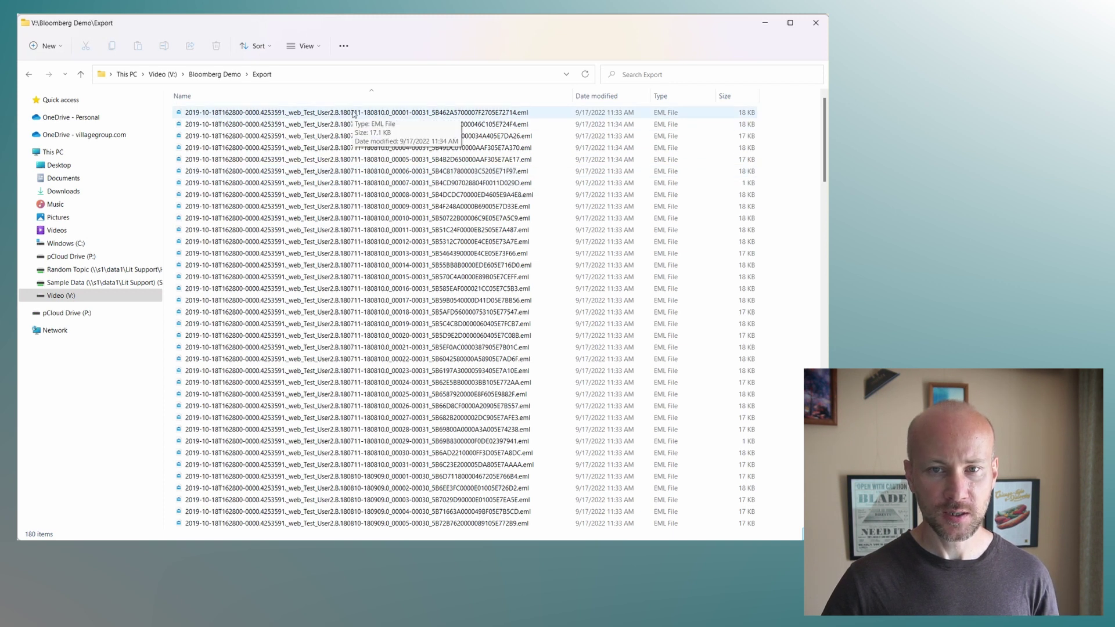
left_click(404, 114)
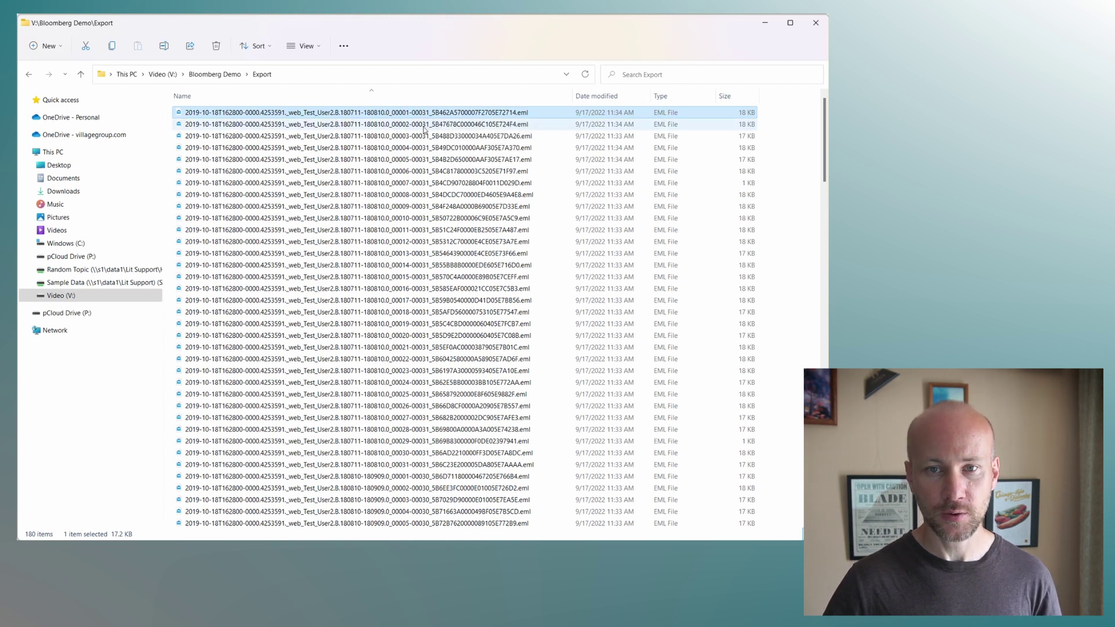
scroll(425, 357, "down", 4)
scroll(426, 357, "up", 4)
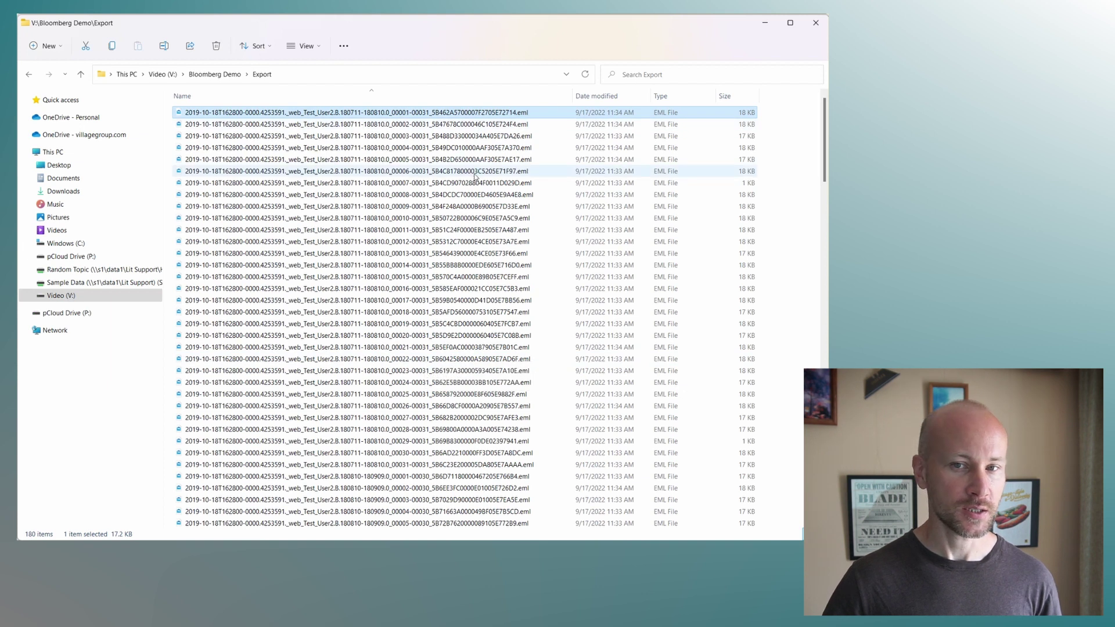
left_click(444, 114)
left_click_drag(431, 112, 512, 114)
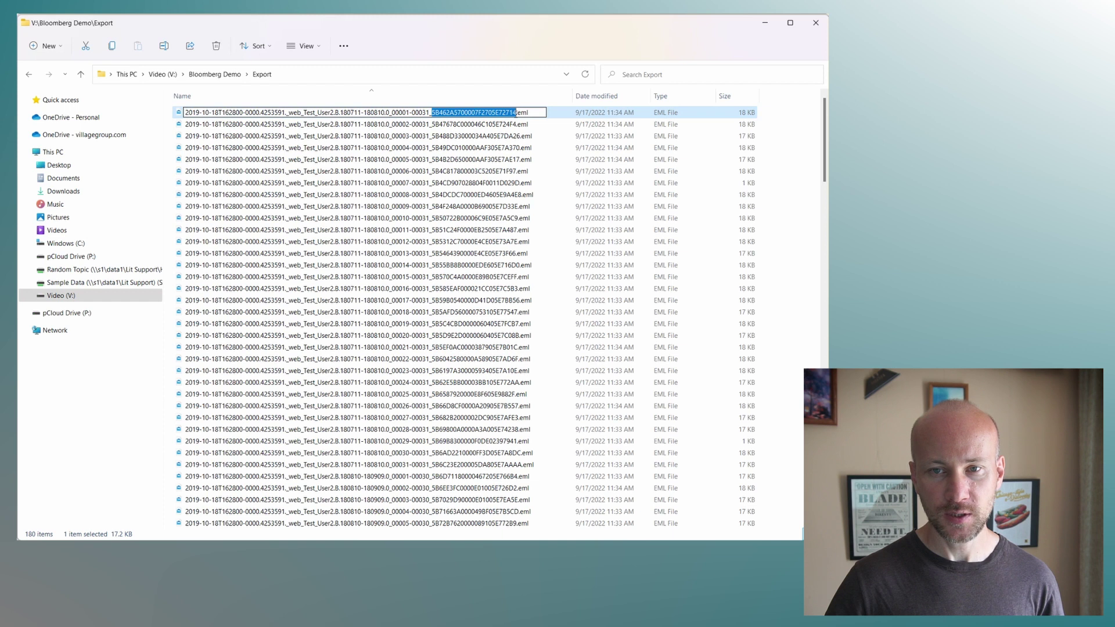
left_click(552, 137)
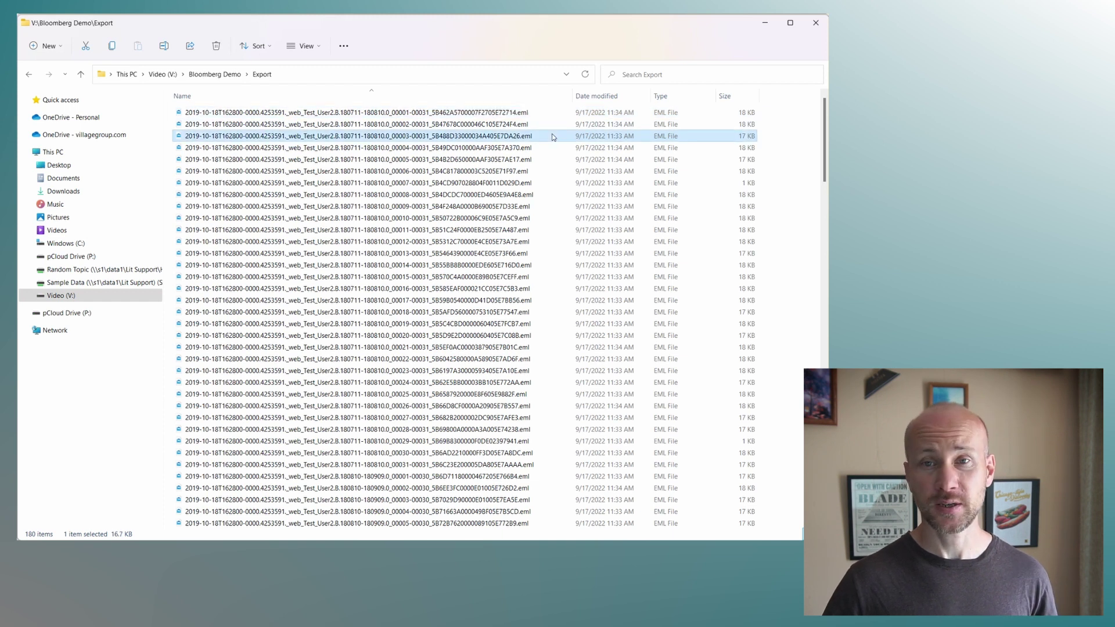
Permanently delete all 180 converted EML files from the Export folder.
left_click(539, 171)
key("ctrl+a")
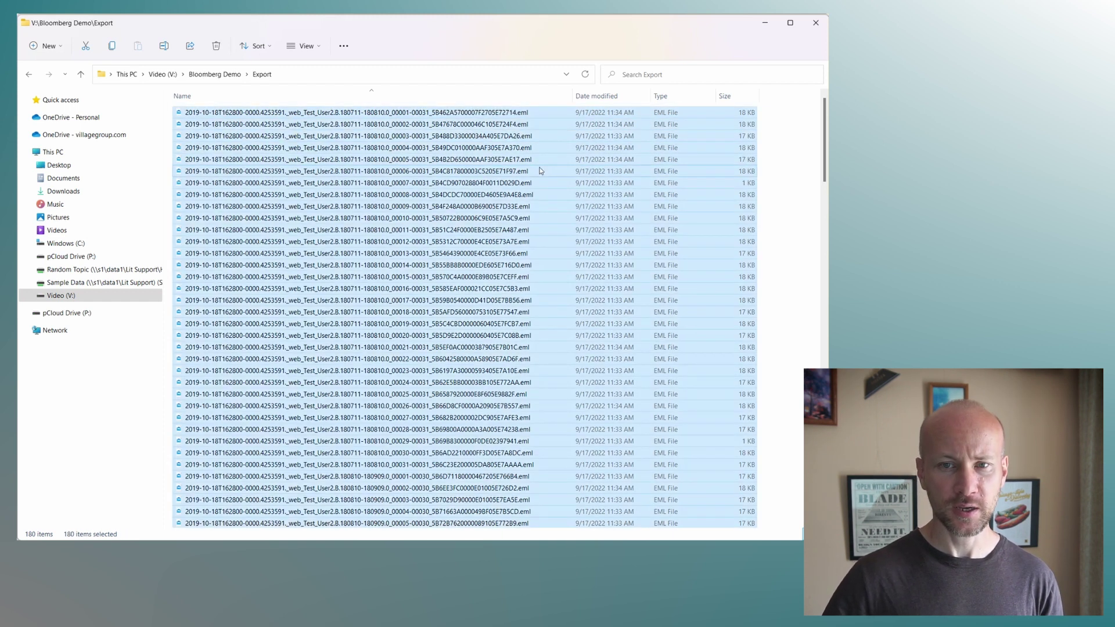
key("shift+Delete")
key("Return")
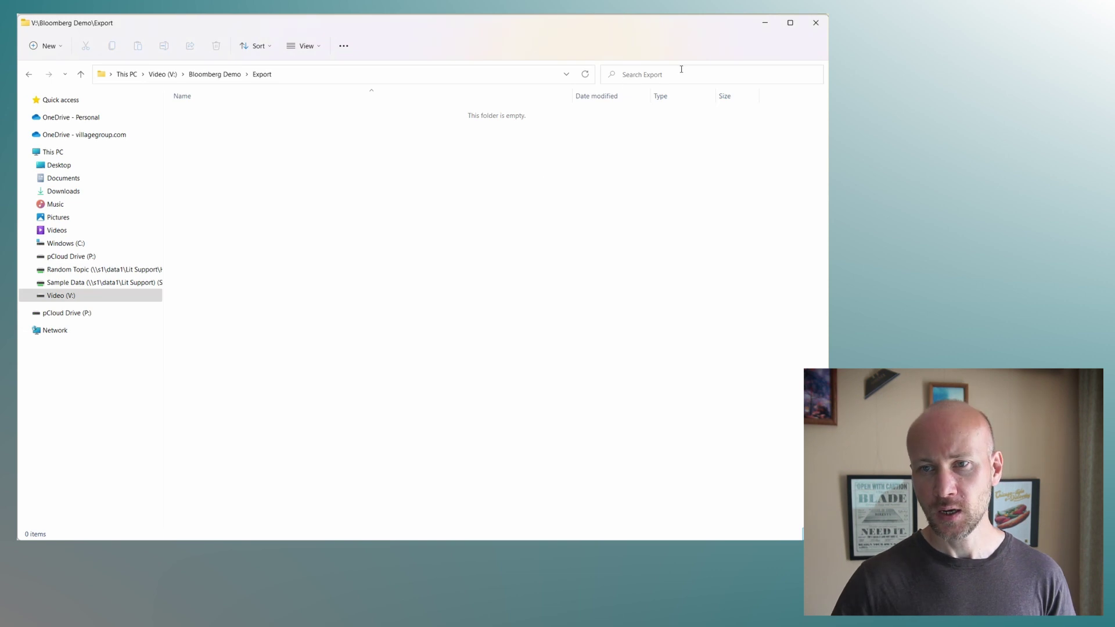
Back in Message Crawler, tick 'Use date for file names' under Conversion Options.
left_click(762, 31)
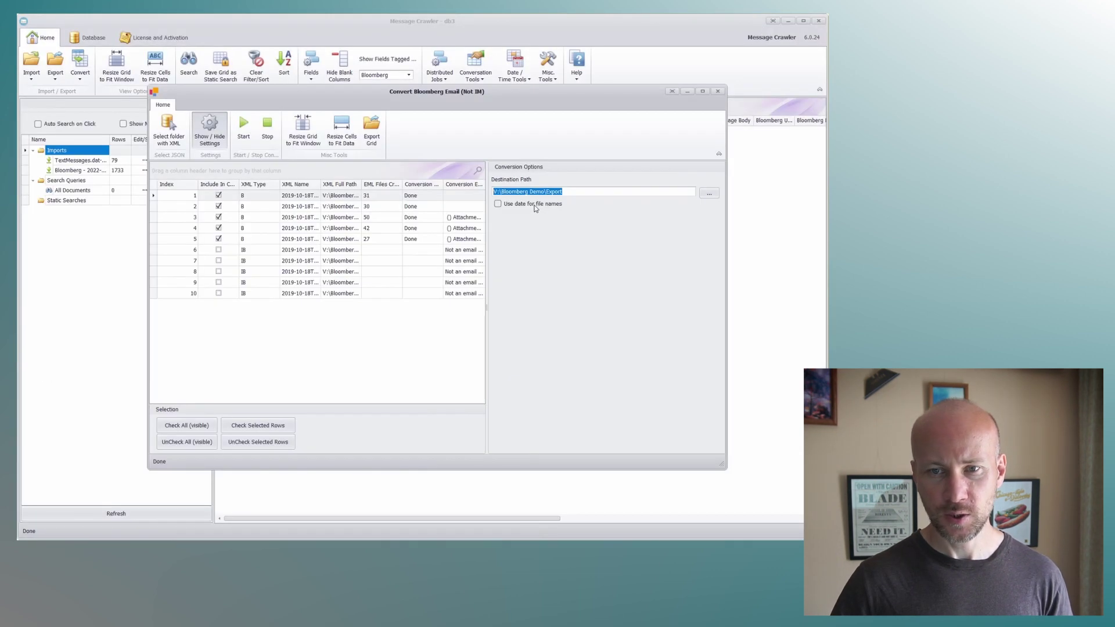
left_click(537, 208)
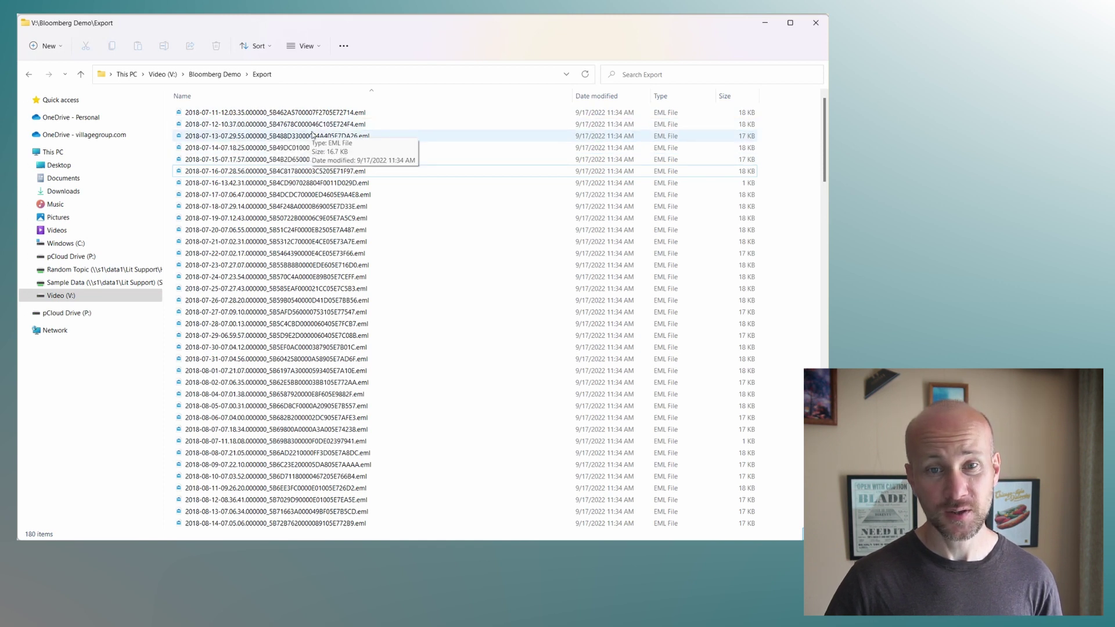
Select the 31 August 2018 emails, 2018-08-01 through 2018-08-31, then return to Message Crawler.
left_click_drag(825, 141, 796, 115)
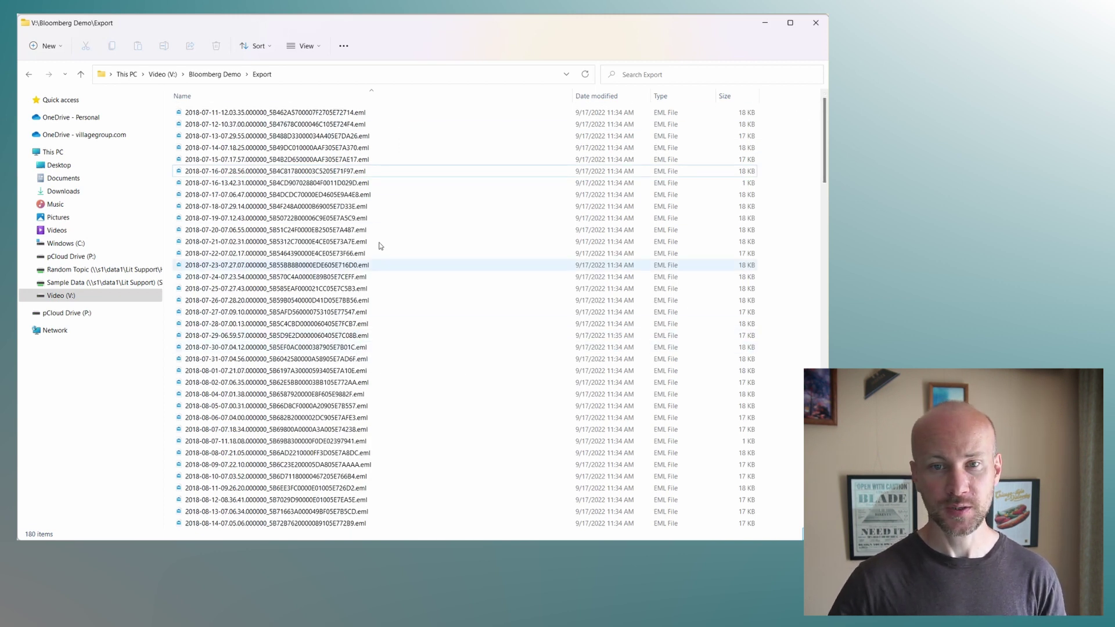
left_click(266, 183)
left_click(240, 219)
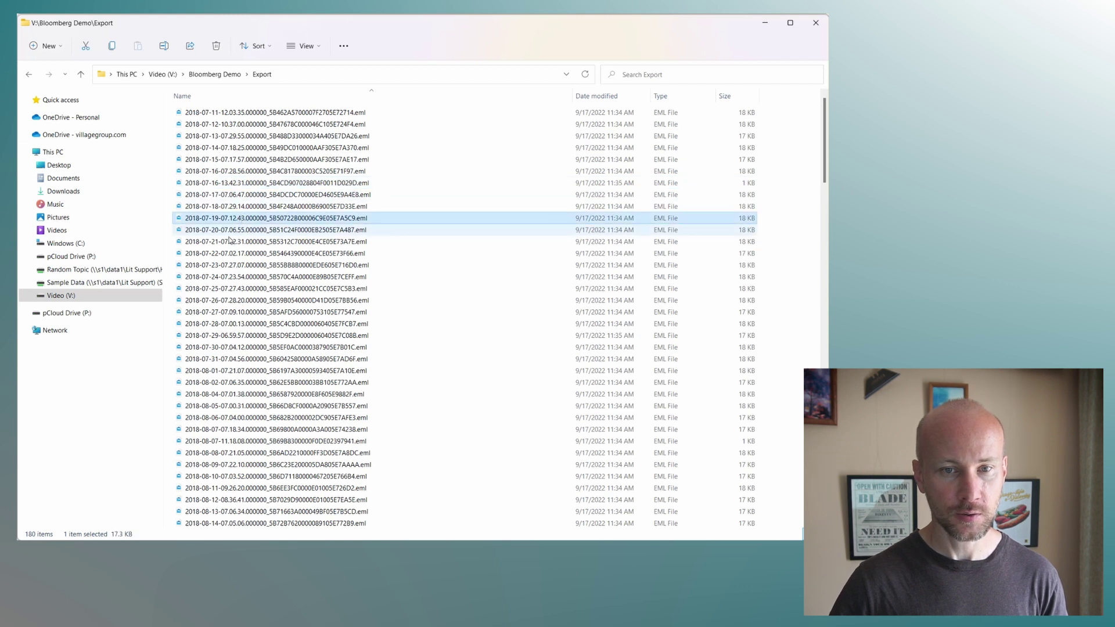
scroll(233, 232, "down", 3)
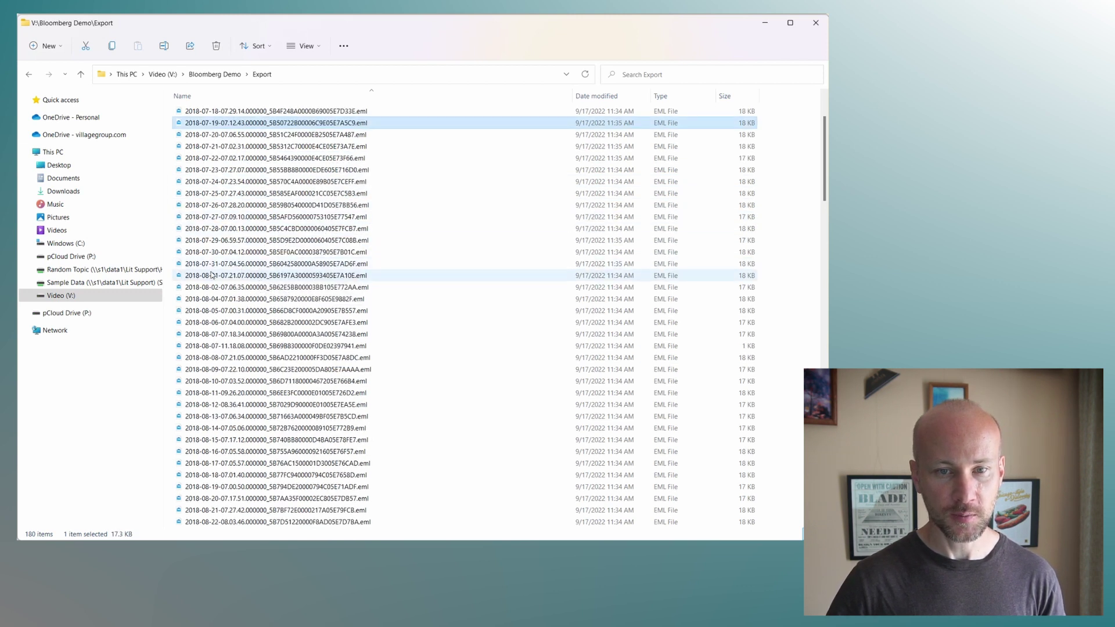
left_click(212, 276)
scroll(274, 465, "down", 4)
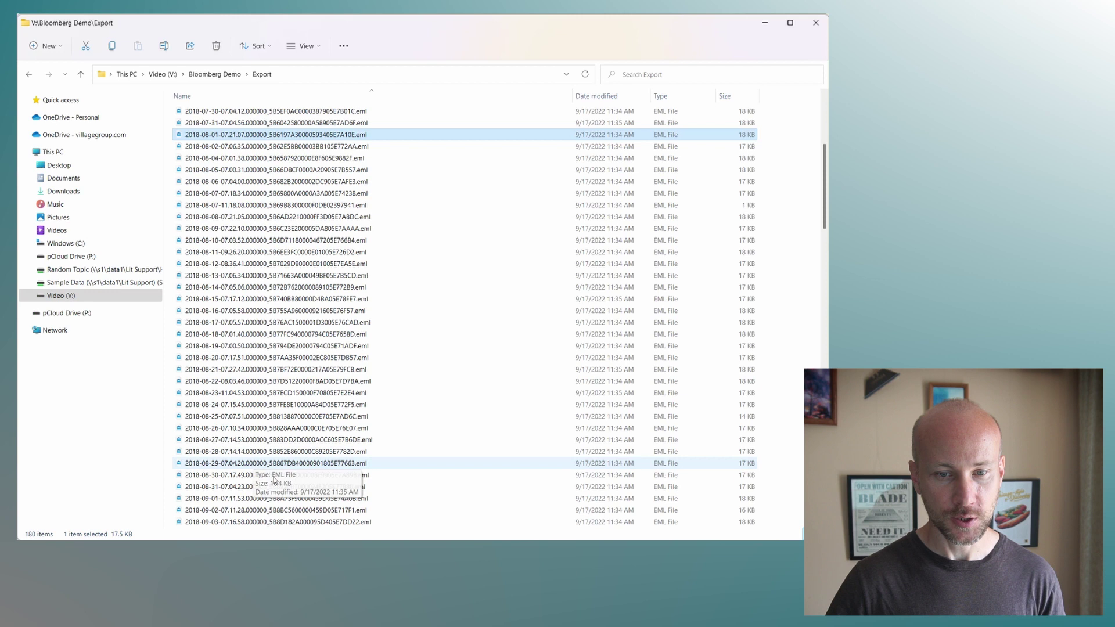
scroll(274, 479, "down", 4)
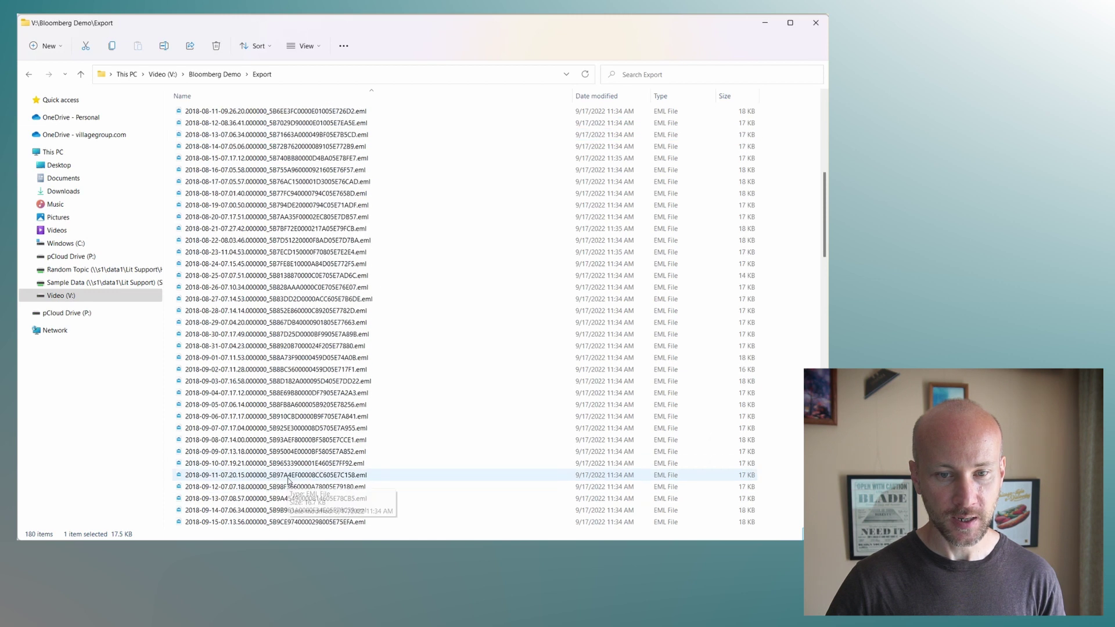
left_click(243, 347, "shift")
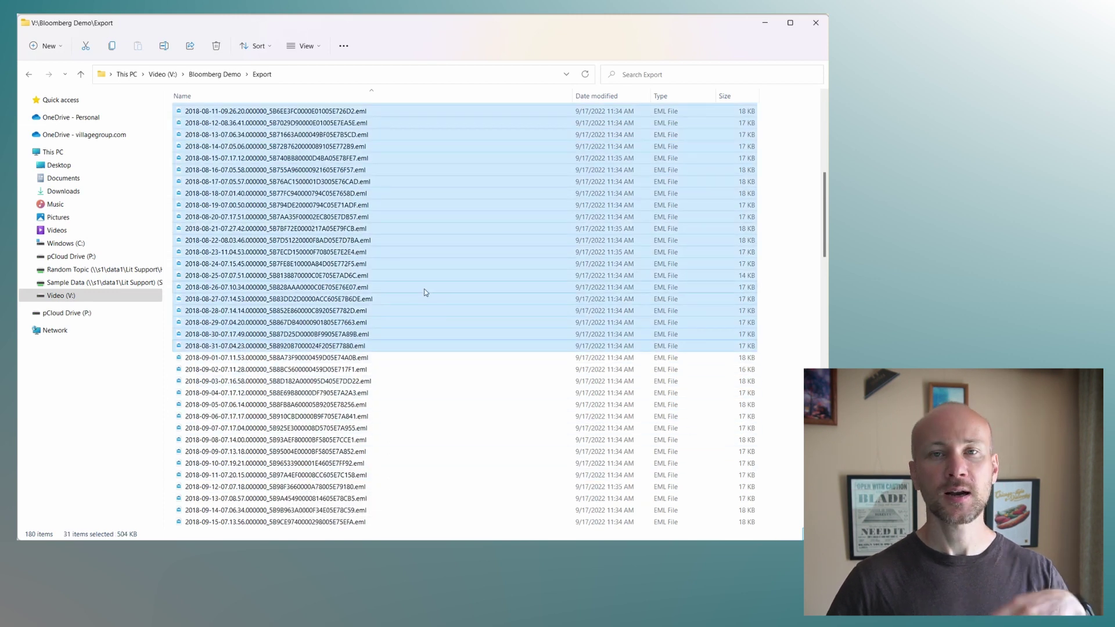
scroll(424, 292, "up", 5)
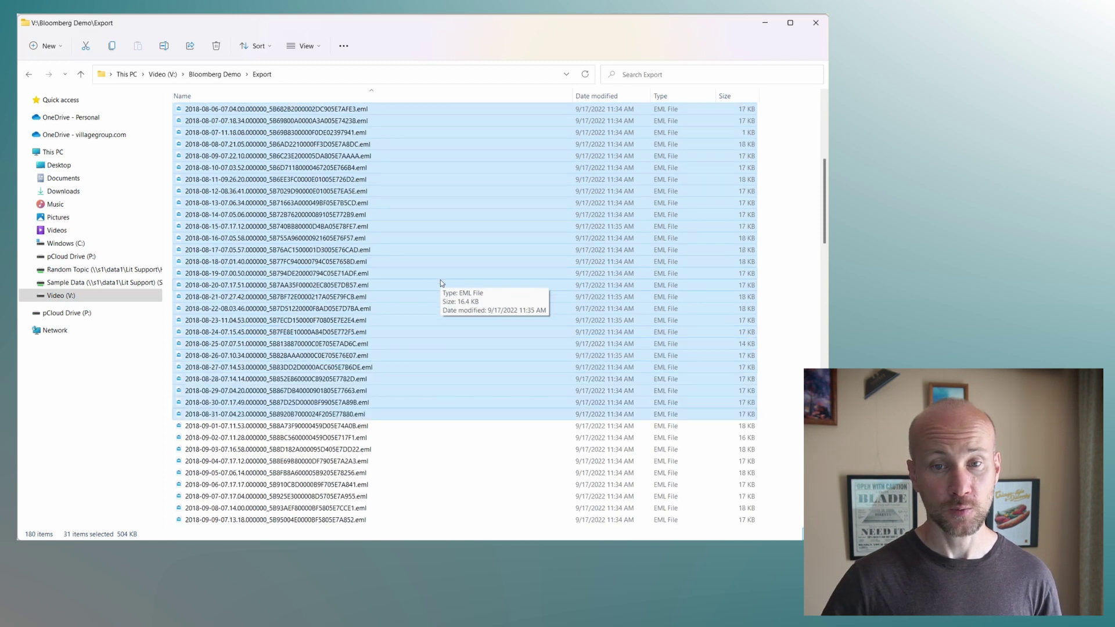
scroll(442, 282, "down", 2)
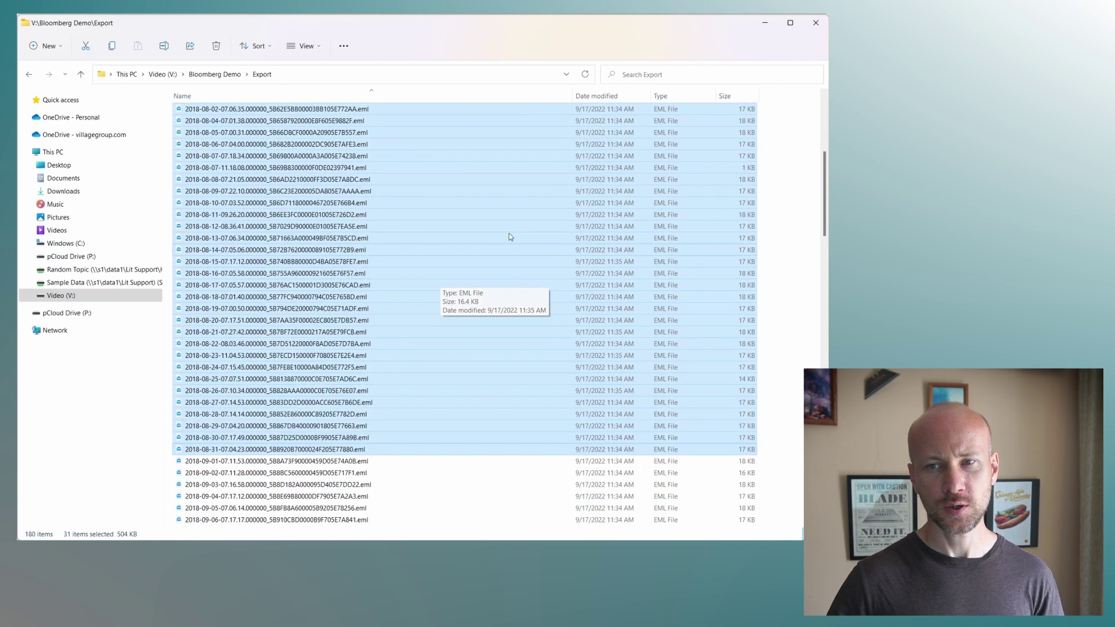
left_click(760, 24)
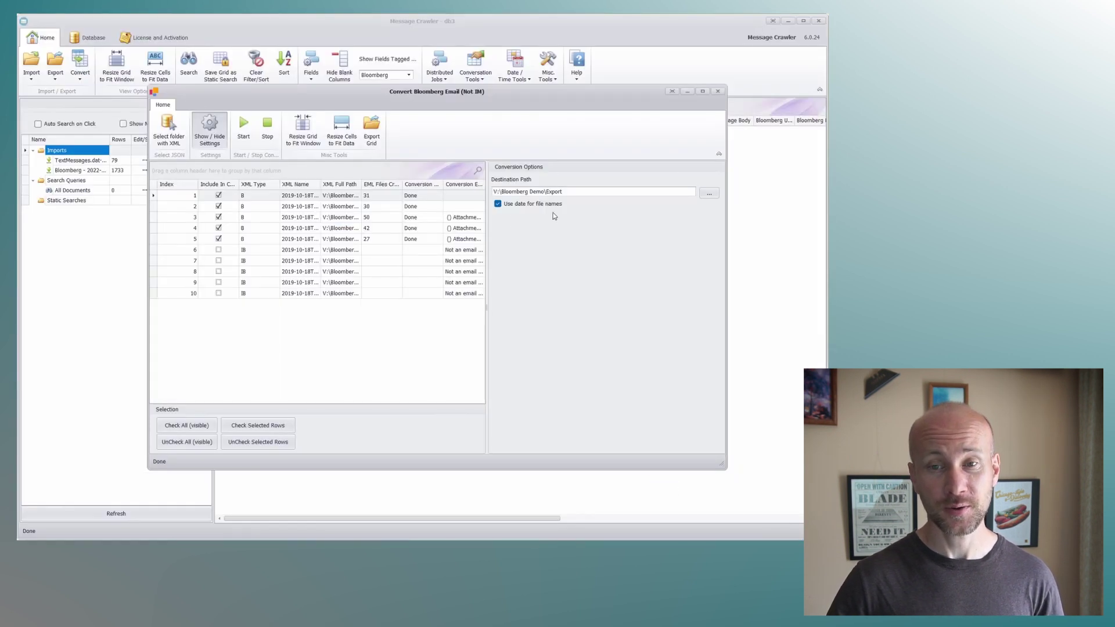